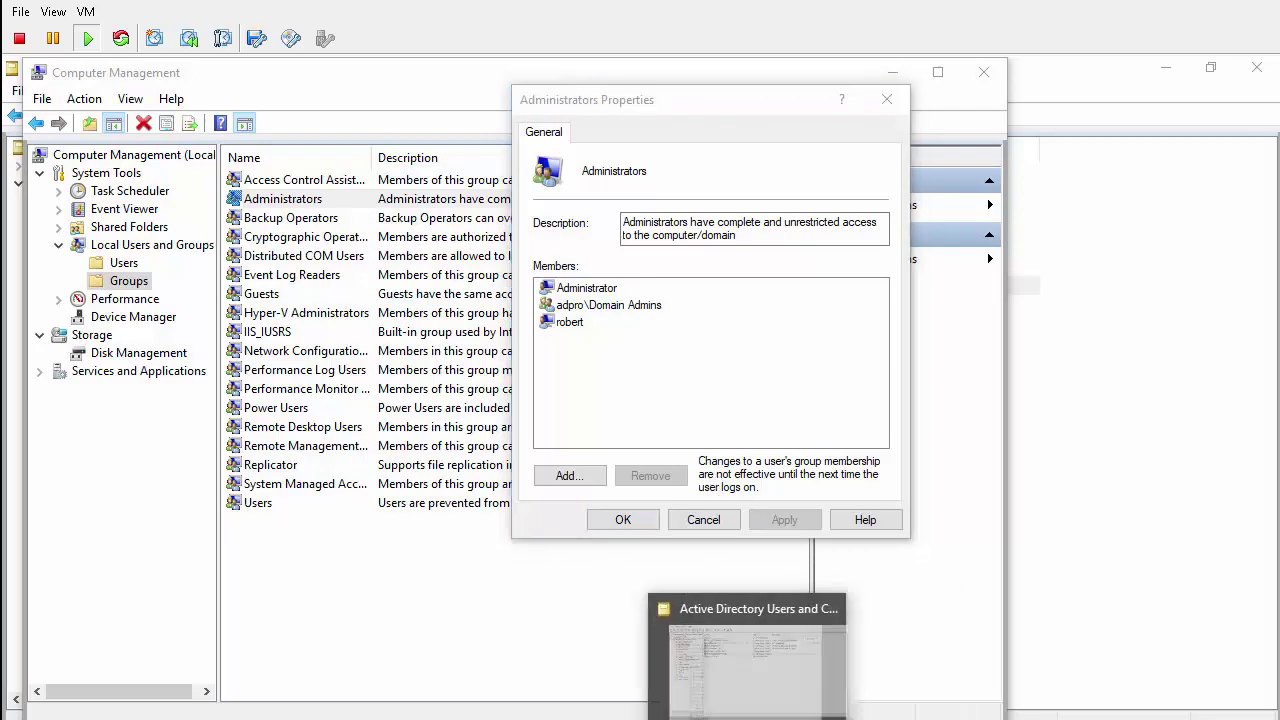
- Switch to Group Policy Management and create a GPO named Restricted Groups Helpdesk linked to the ADPRO Computers organizational unit
left_click(747, 660)
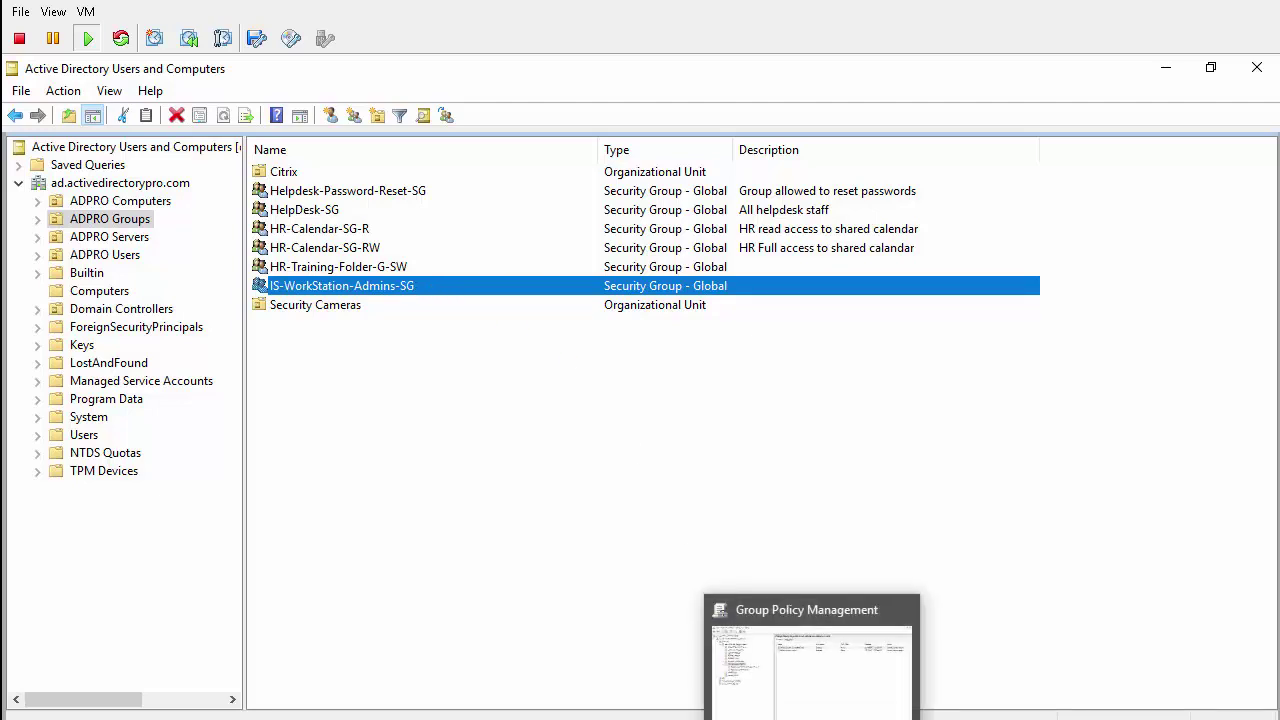
left_click(748, 714)
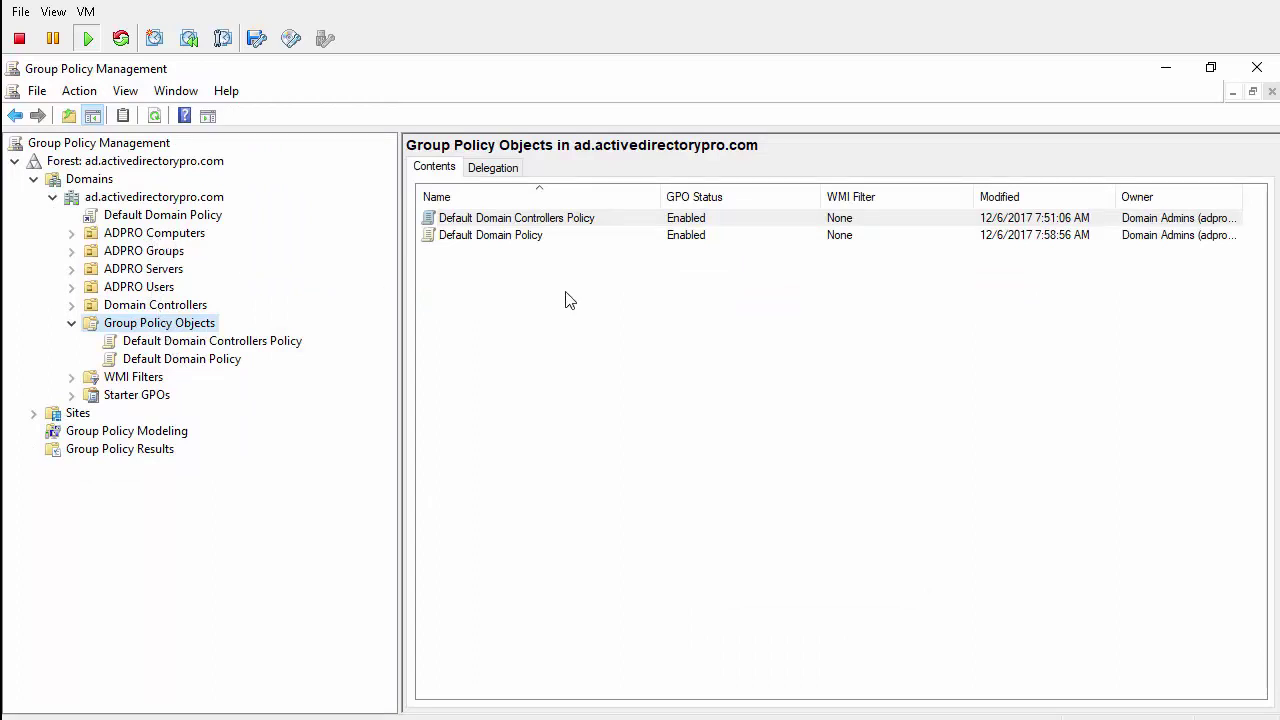
right_click(171, 237)
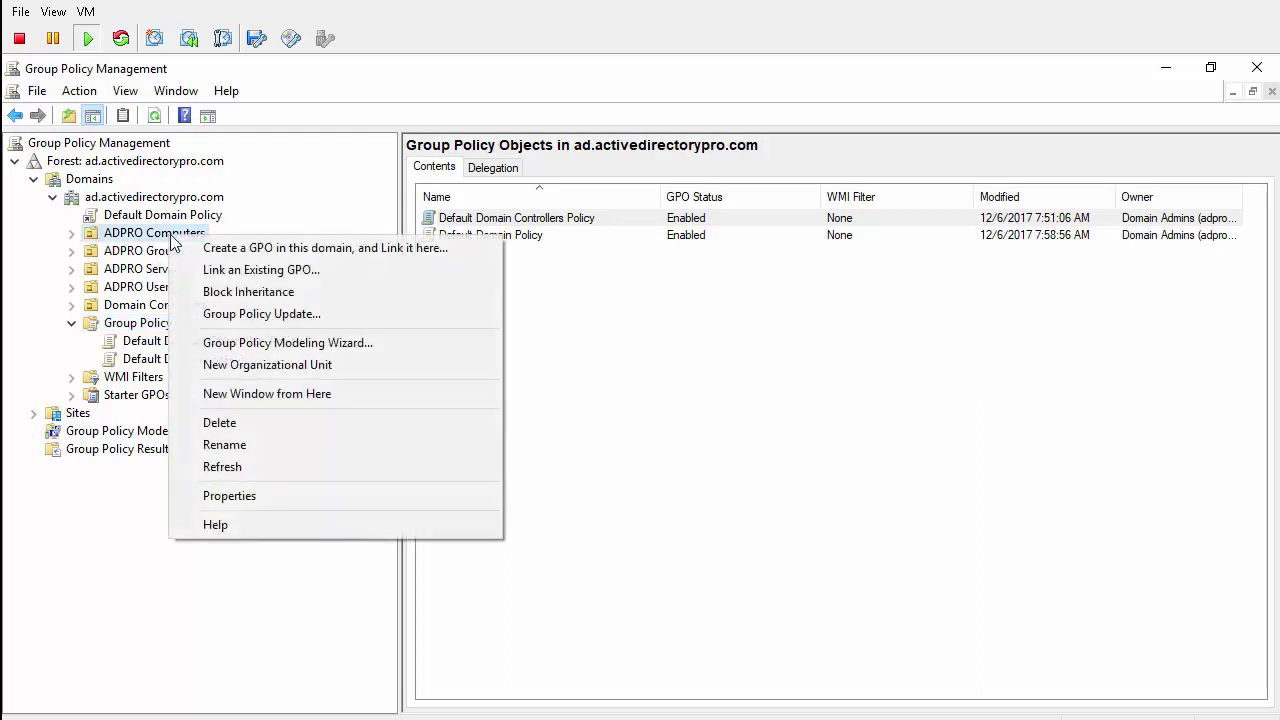
left_click(328, 250)
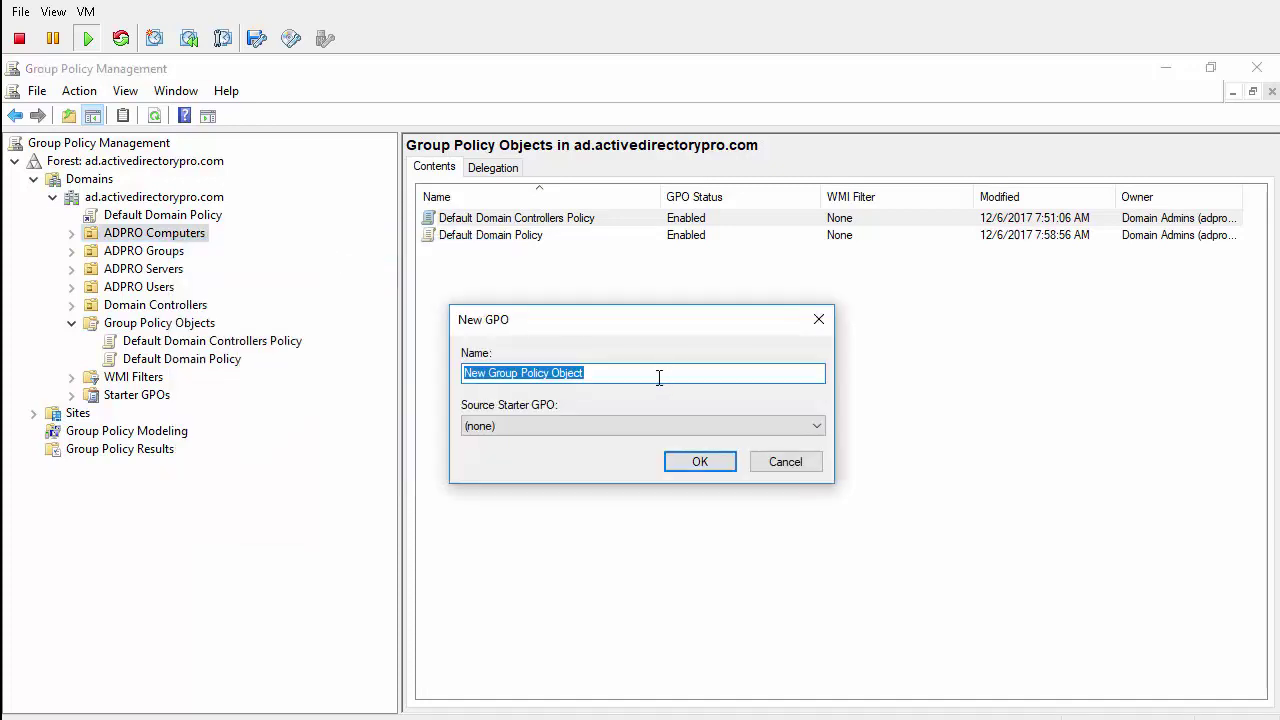
type("Res")
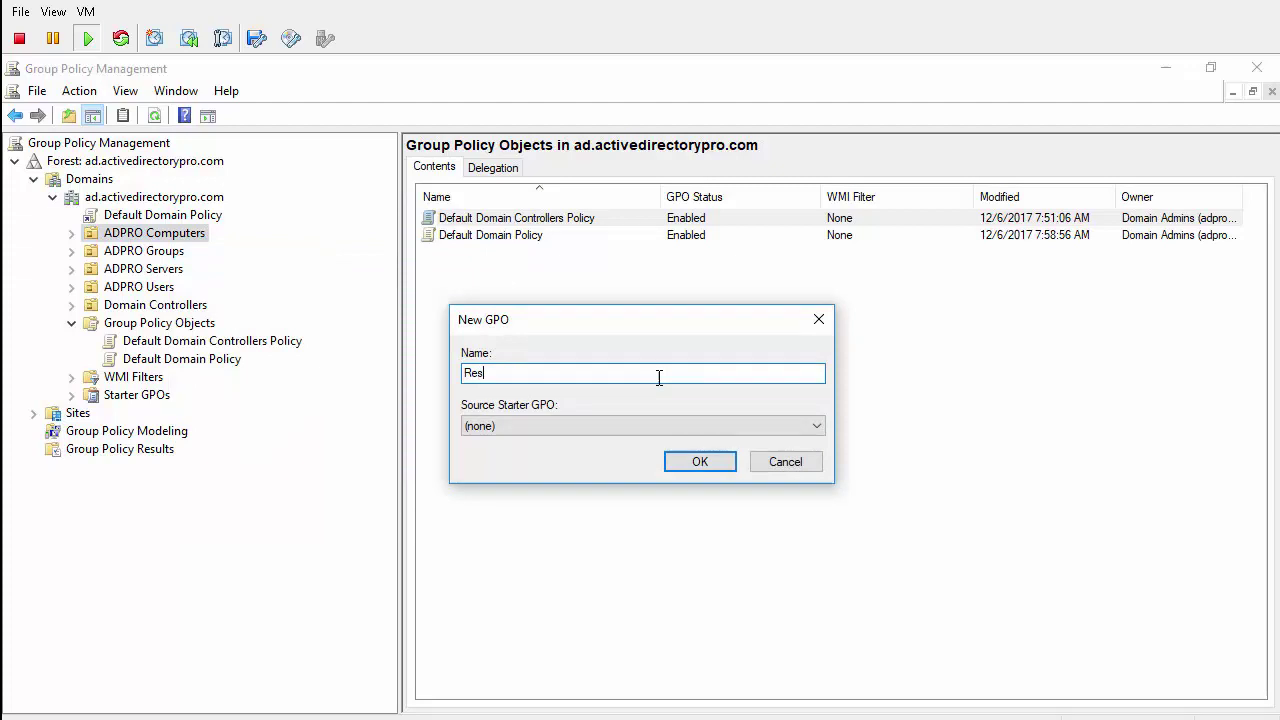
type("trci")
type("te")
type("d Groups Helpdesk")
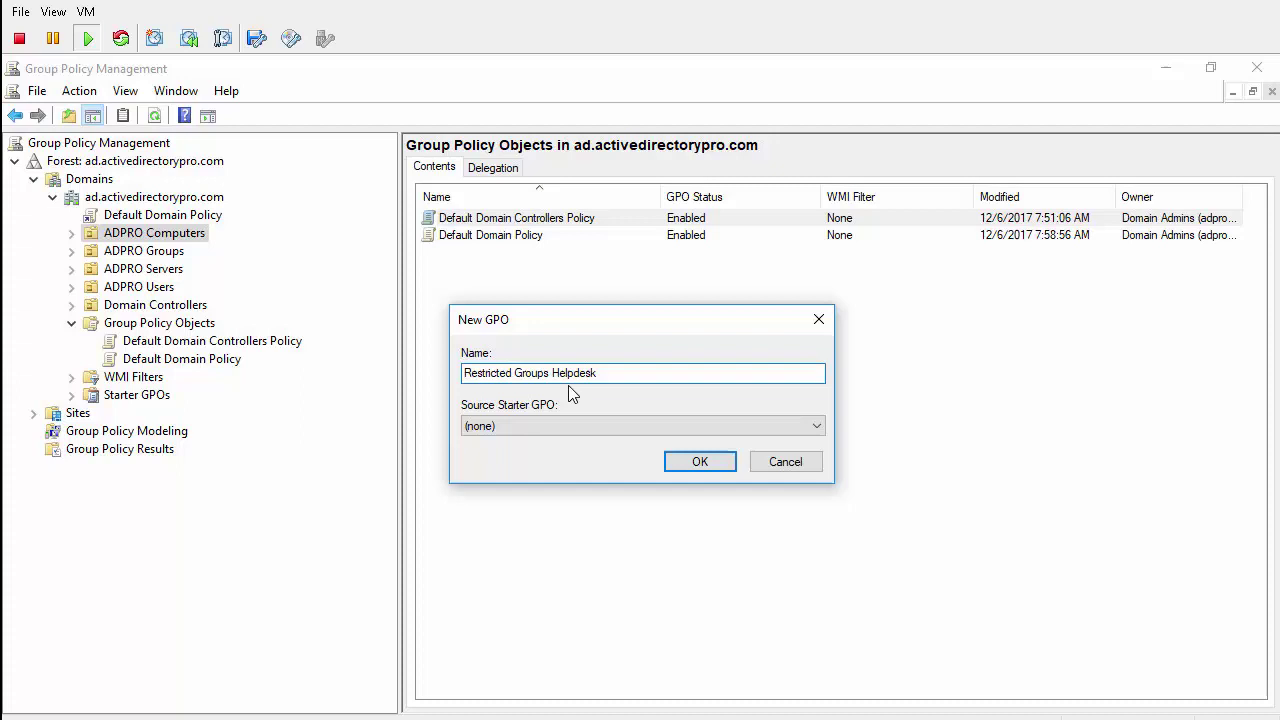
left_click(701, 462)
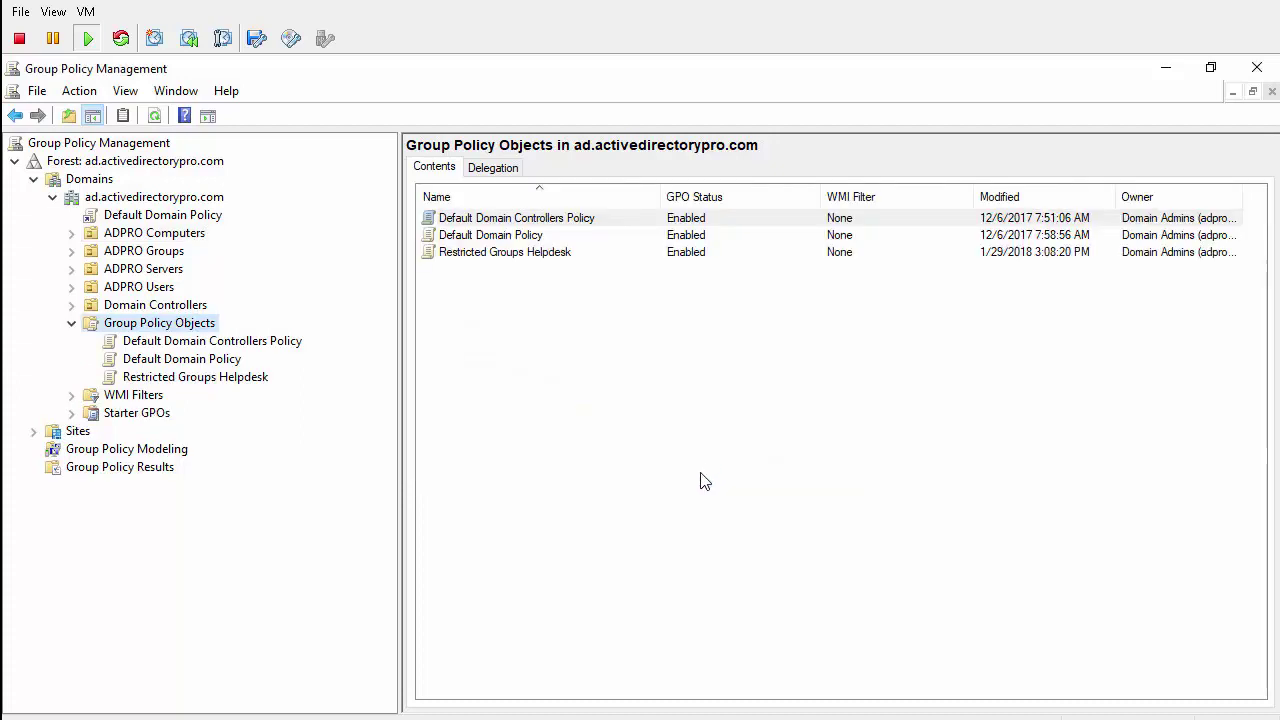
- Open the Restricted Groups Helpdesk GPO for editing and go to Restricted Groups in the computer policies' Windows security settings
right_click(182, 384)
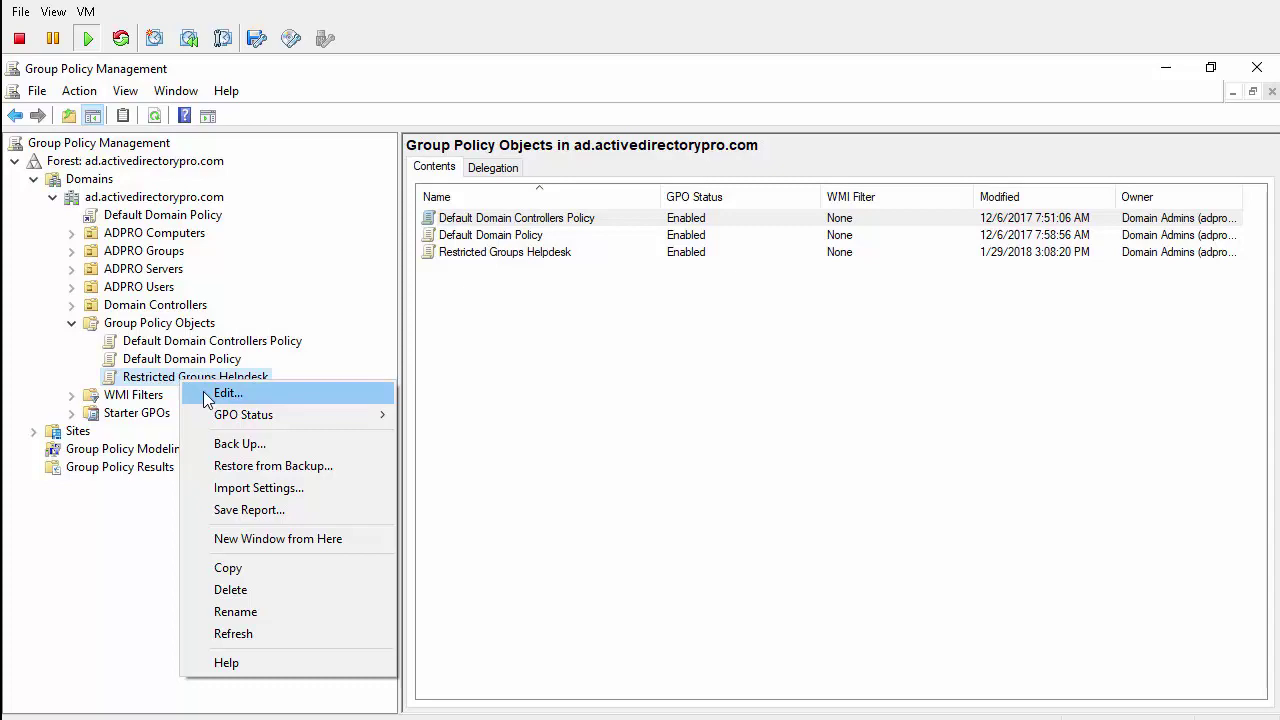
left_click(225, 393)
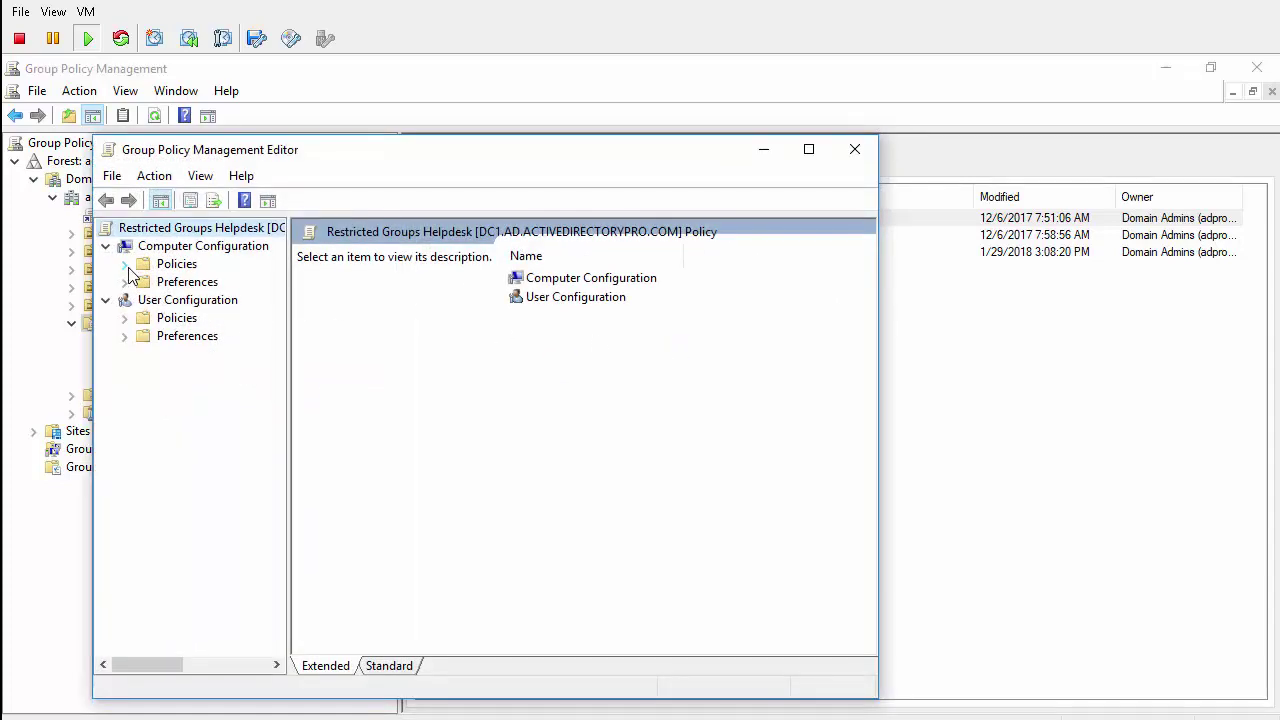
left_click(125, 266)
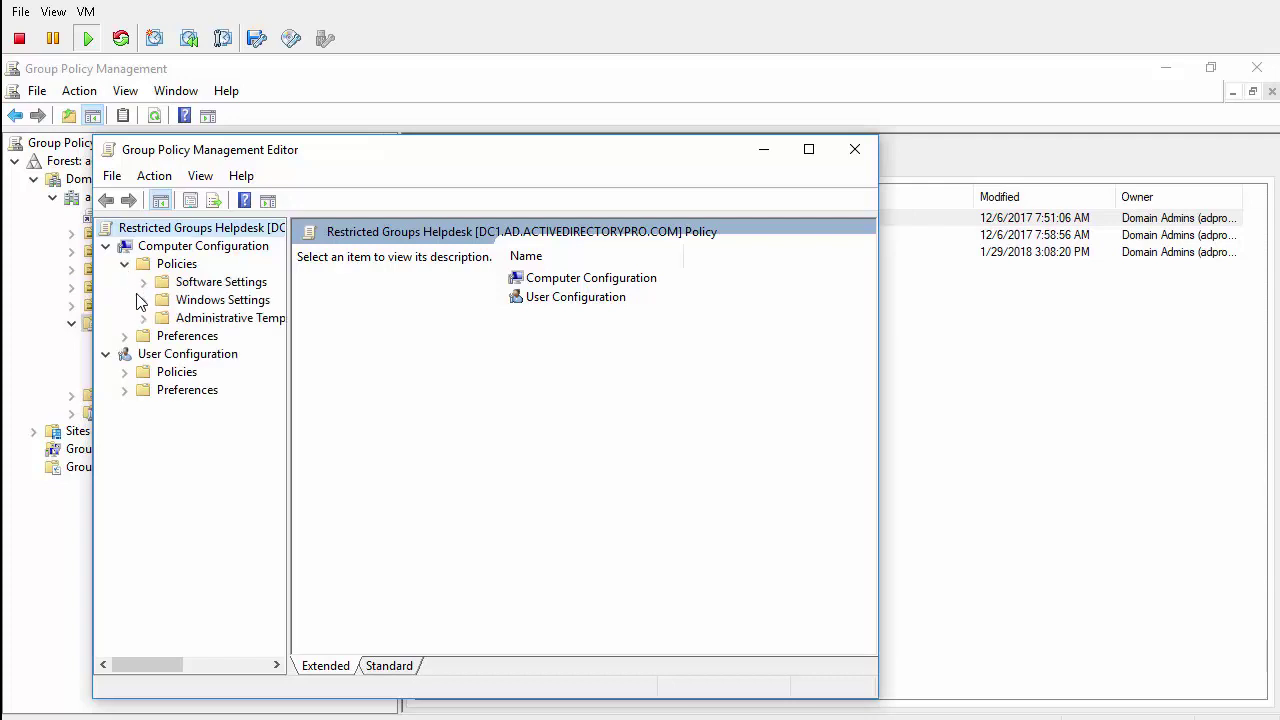
left_click(143, 299)
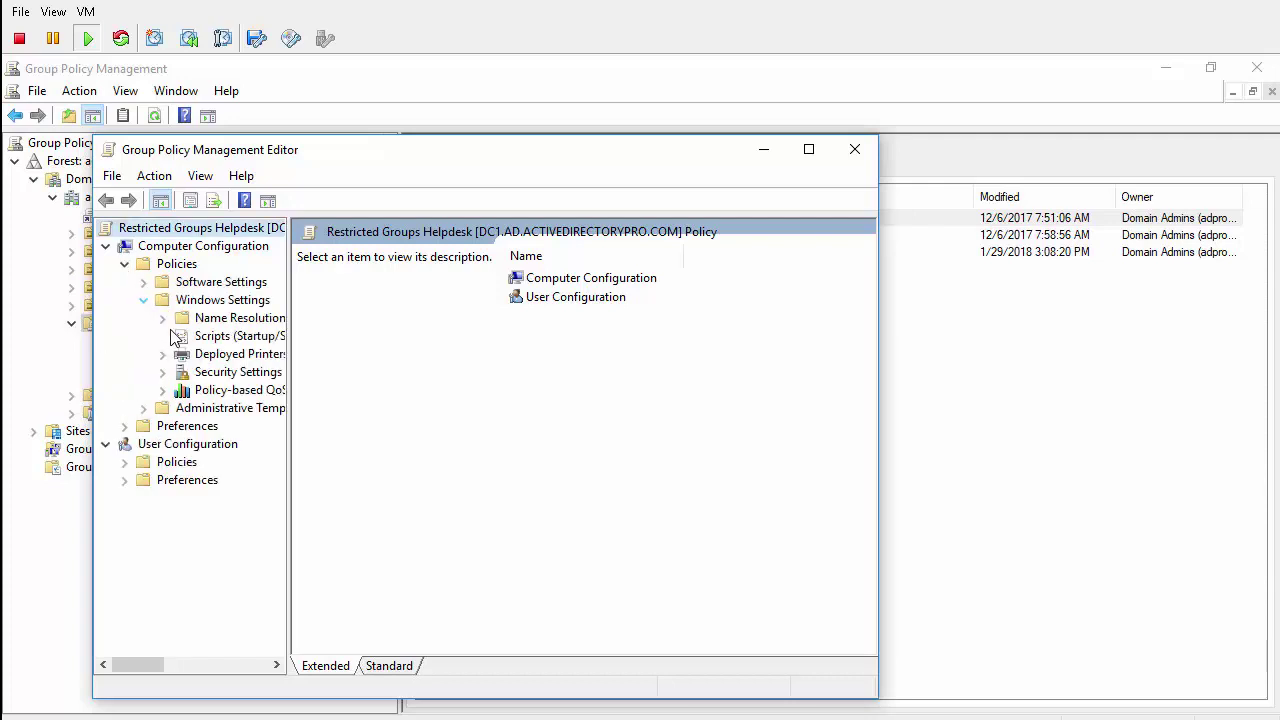
left_click(162, 371)
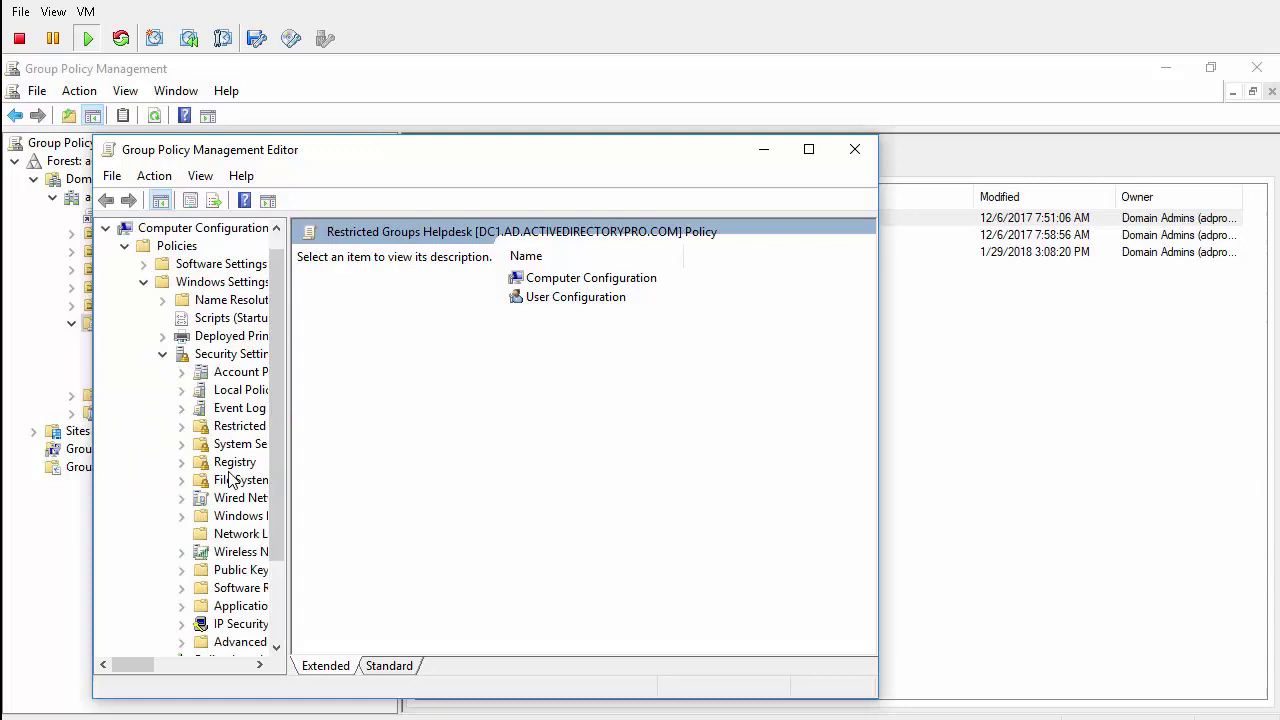
left_click(240, 426)
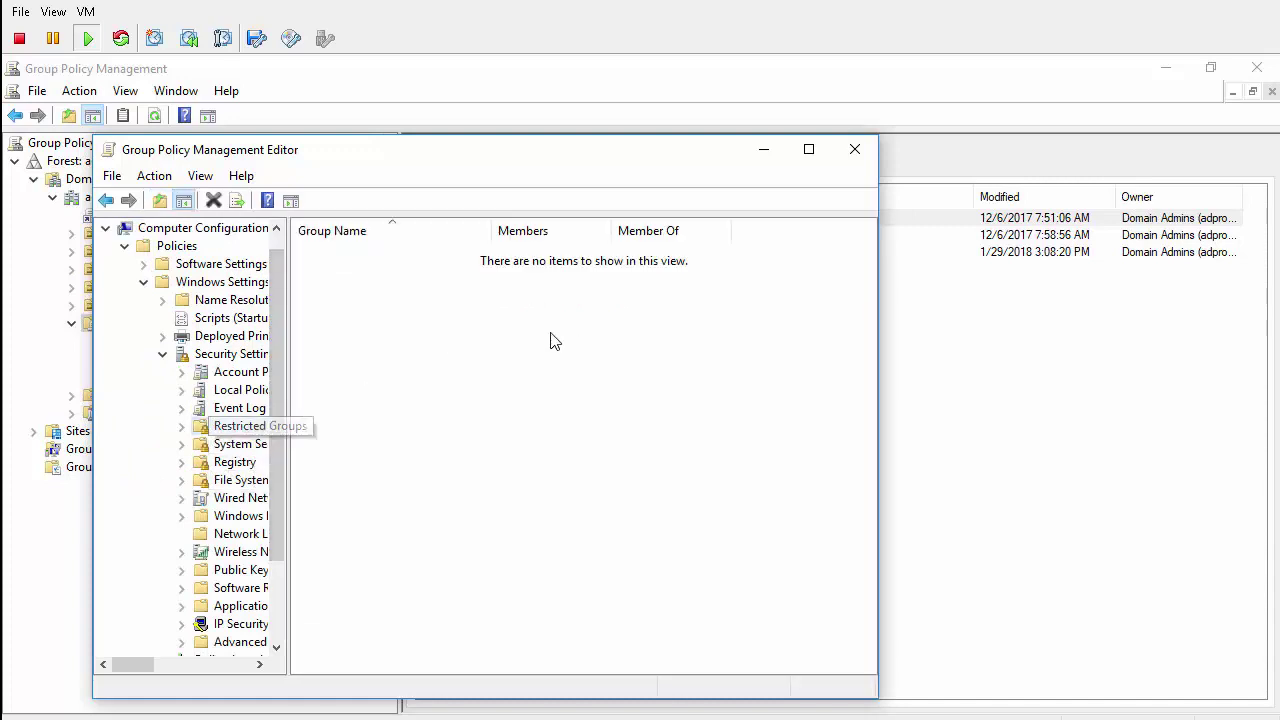
- Add the domain group IS-WorkStation-Admins-SG as a restricted group, looking it up in the directory with "is"
right_click(415, 325)
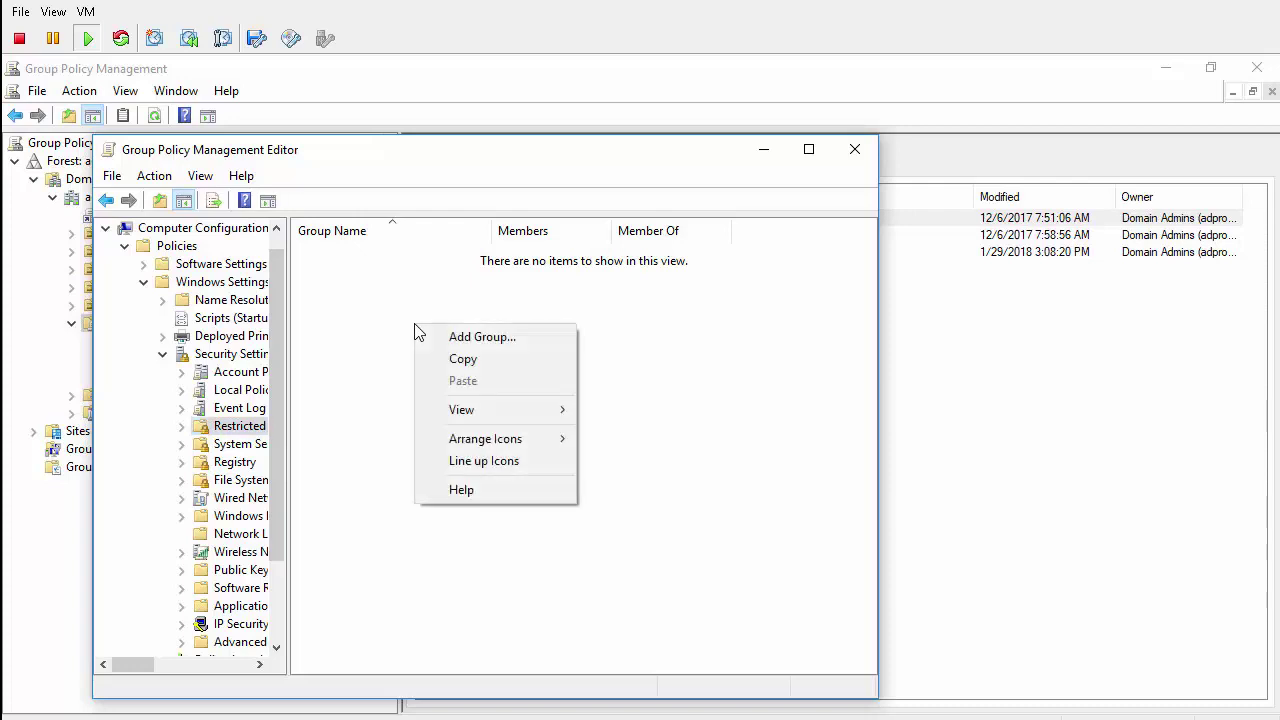
left_click(472, 340)
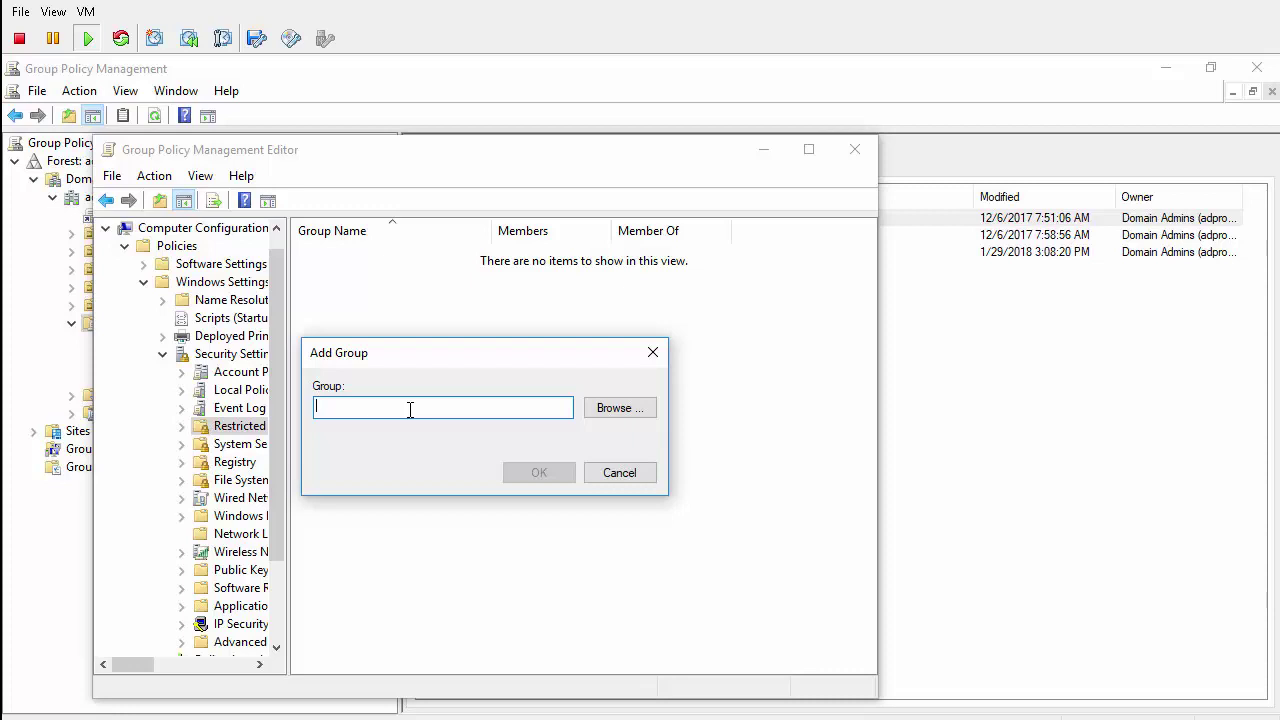
type("is")
left_click(620, 407)
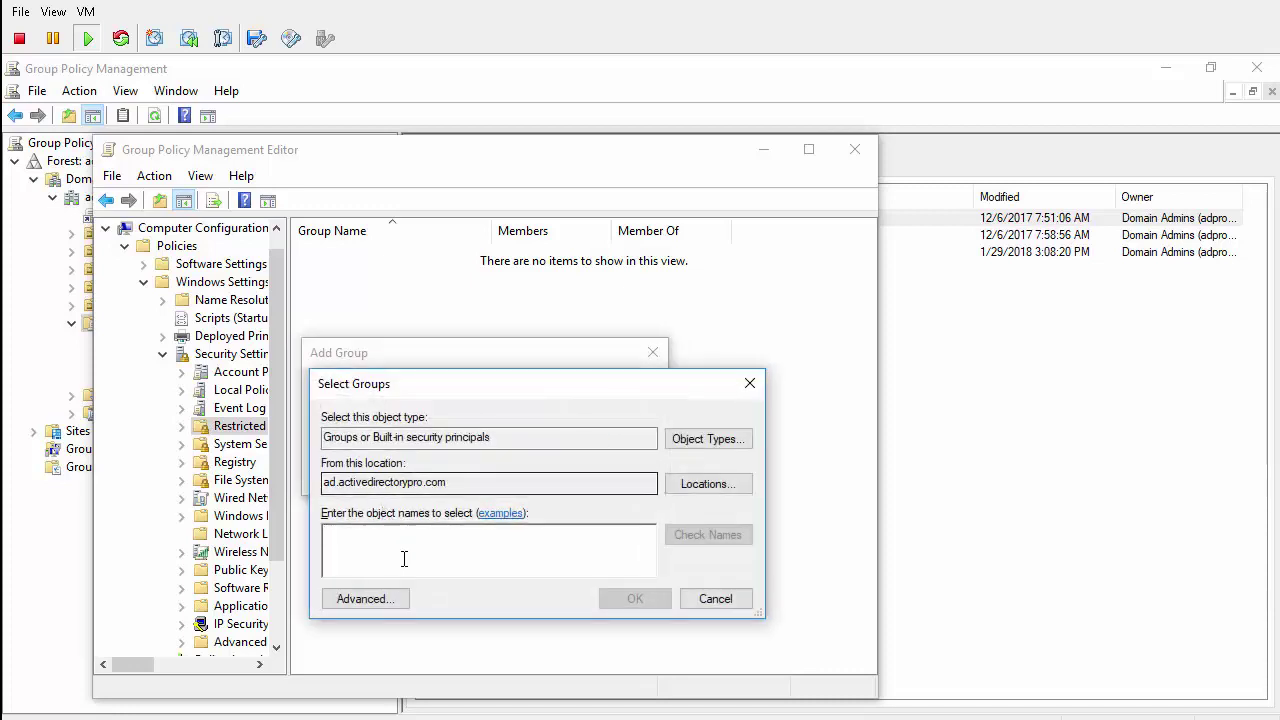
type("is")
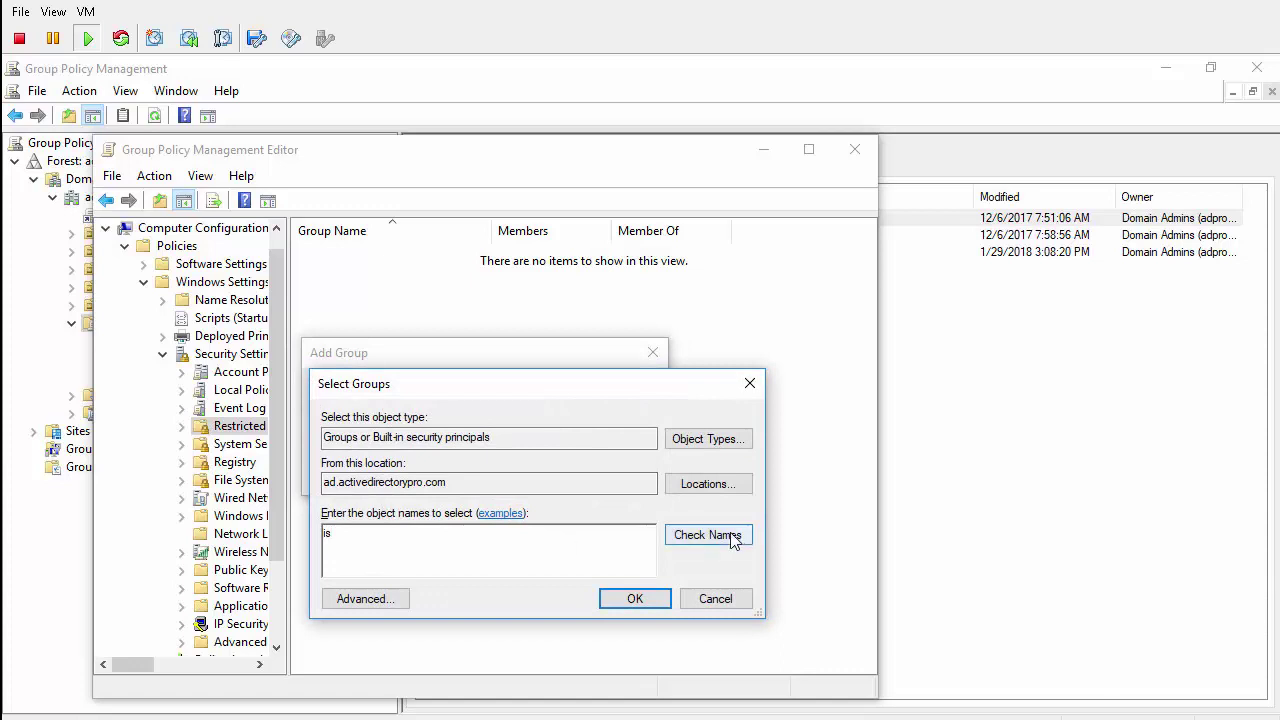
left_click(704, 535)
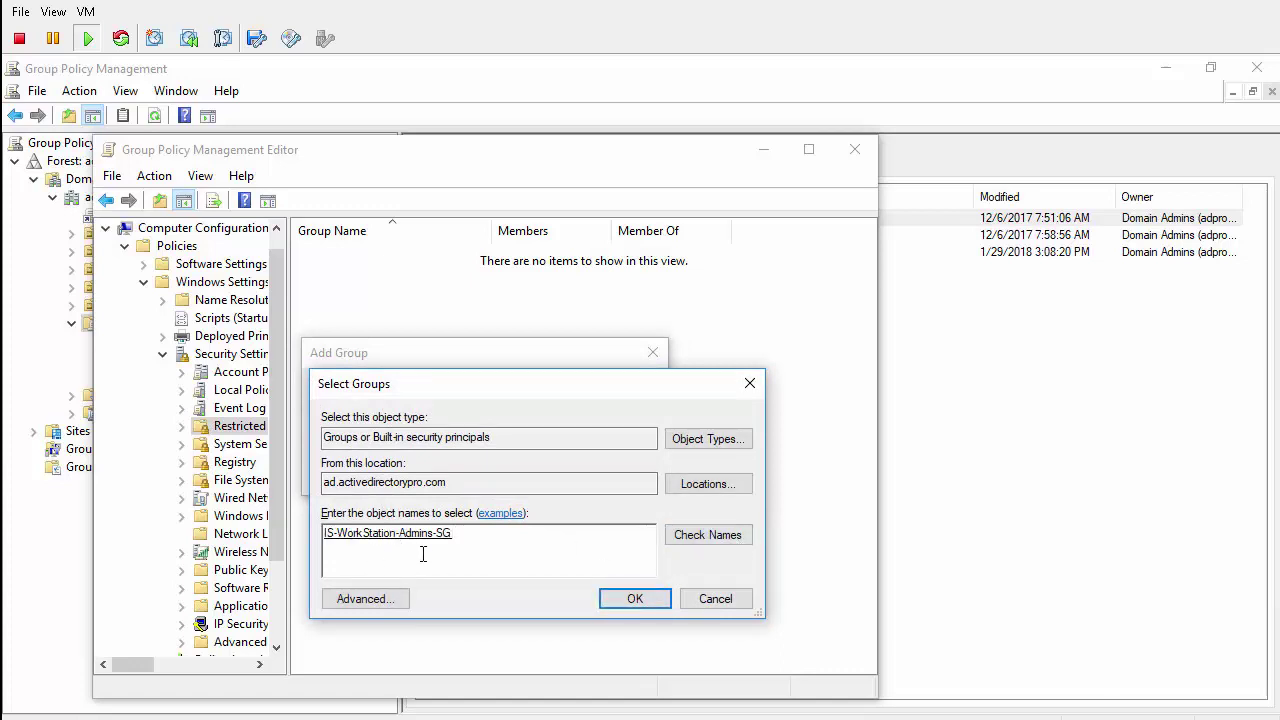
left_click(630, 603)
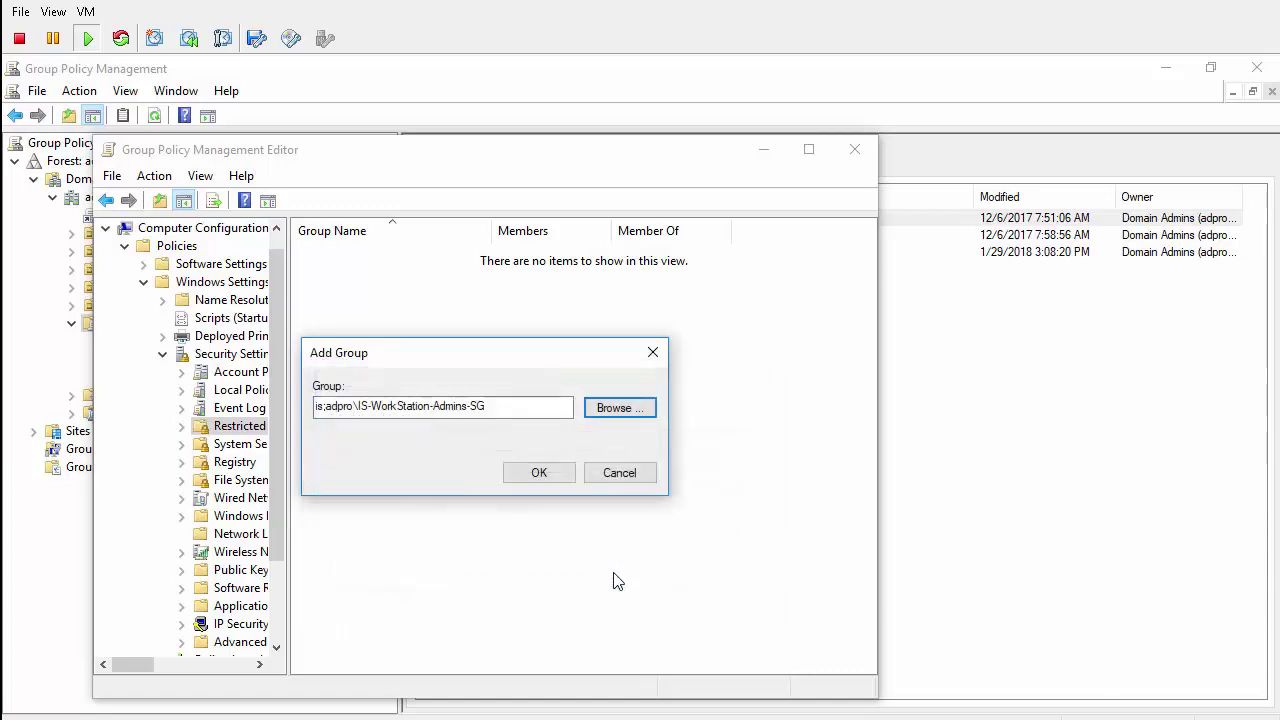
left_click(543, 478)
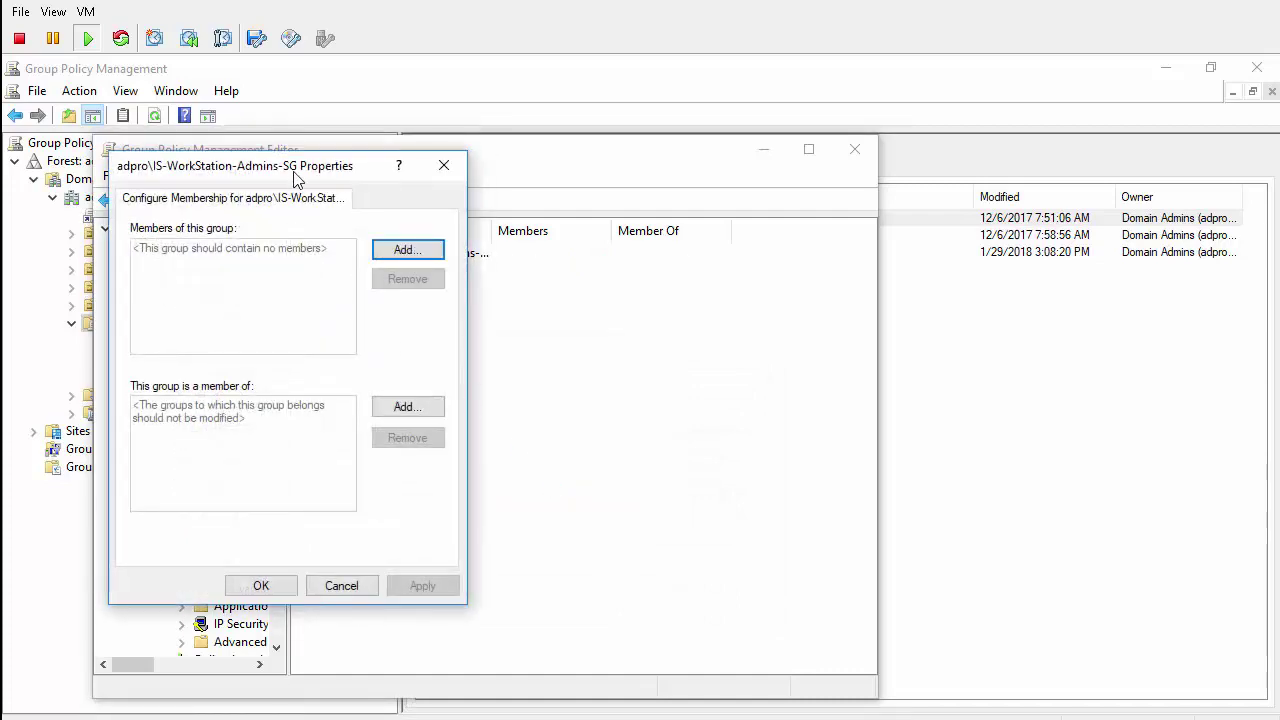
- Make the IS-WorkStation-Admins-SG restricted group a member of Administrators, apply the change and close the open group properties
left_click_drag(321, 175, 750, 239)
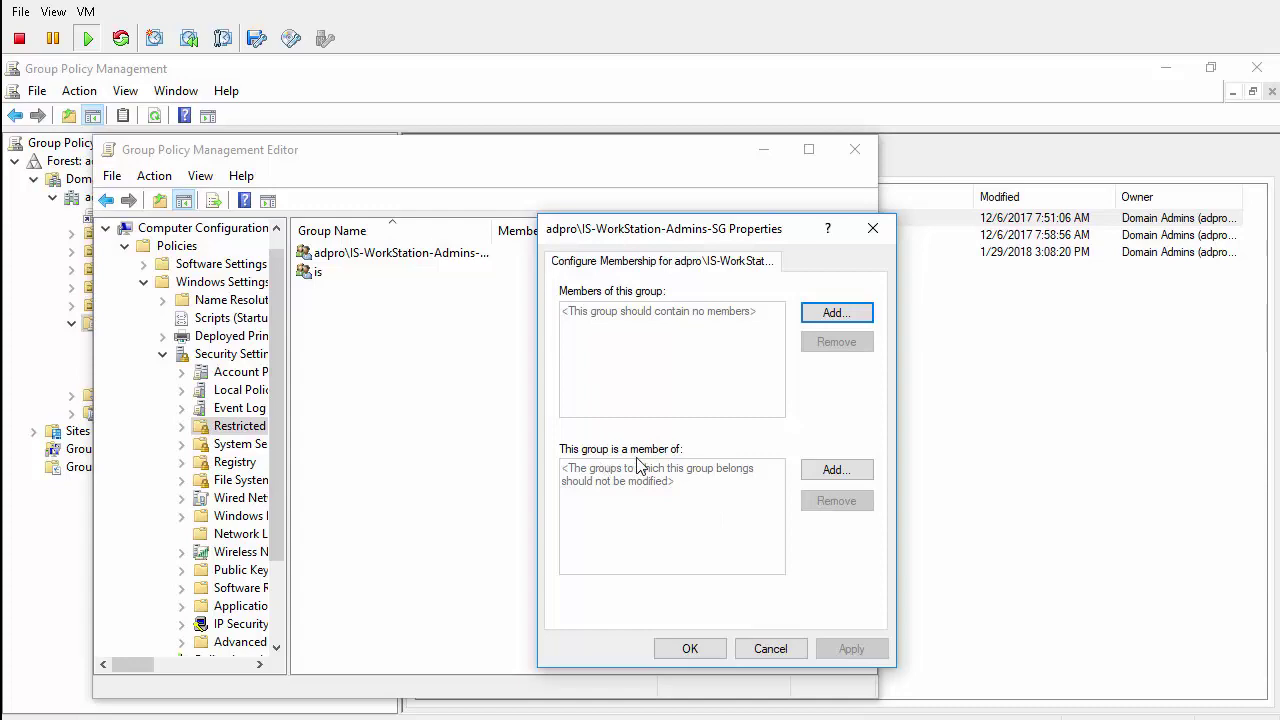
left_click(830, 471)
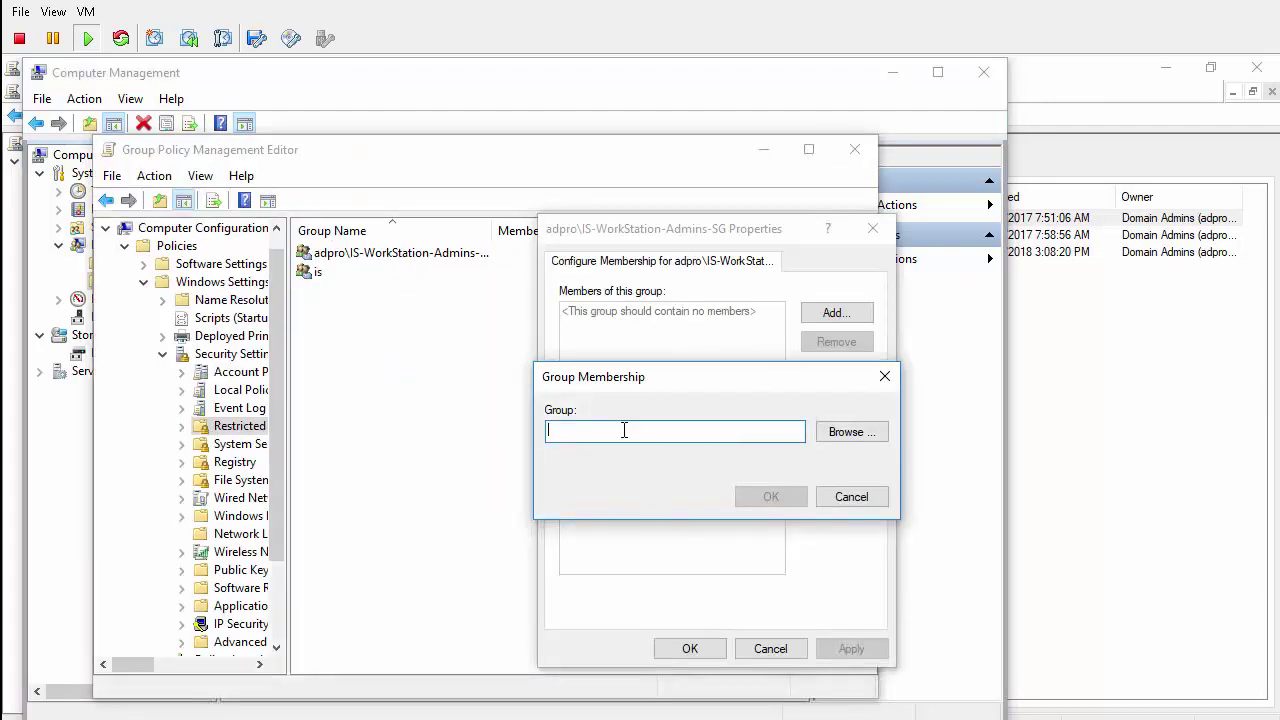
type("Administrators")
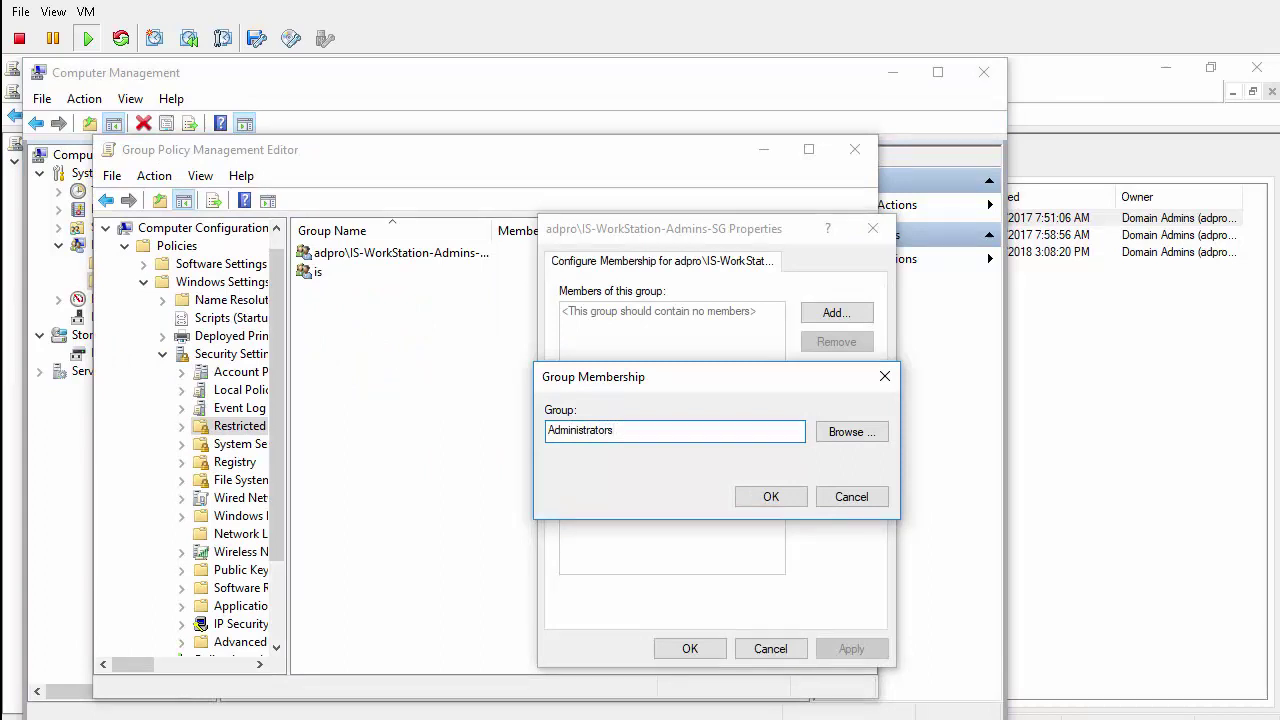
left_click(771, 496)
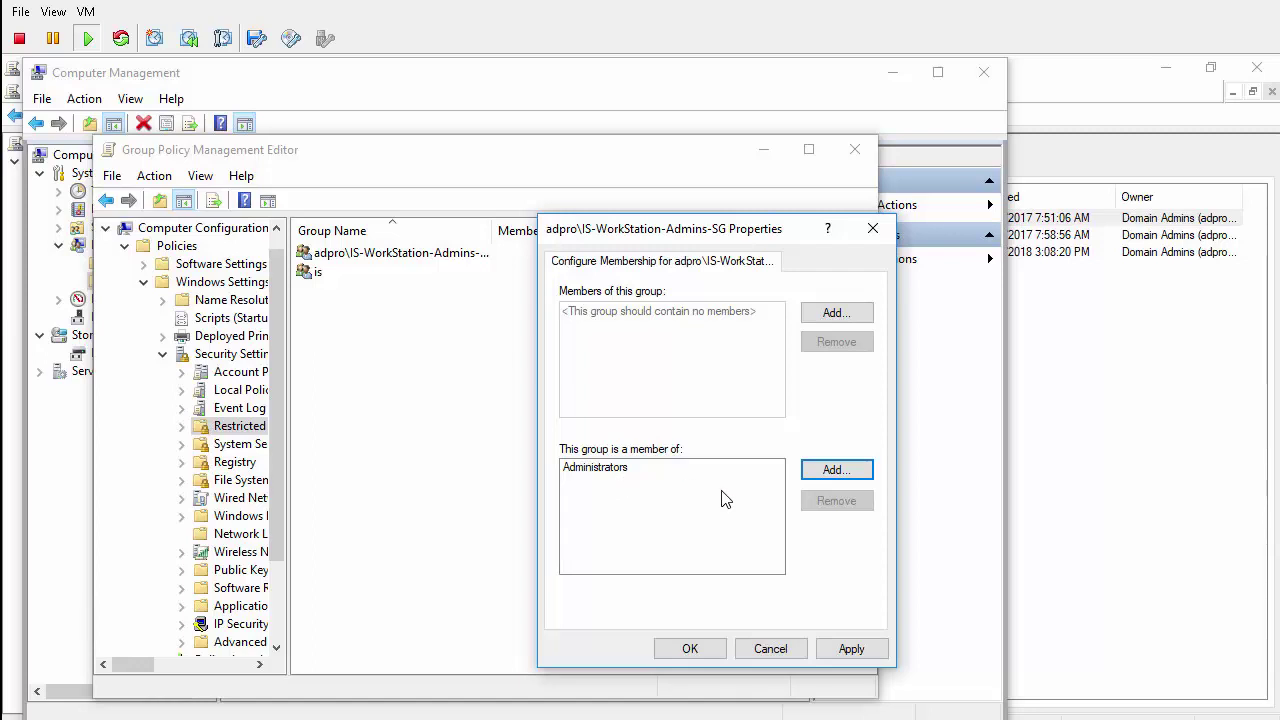
left_click(851, 649)
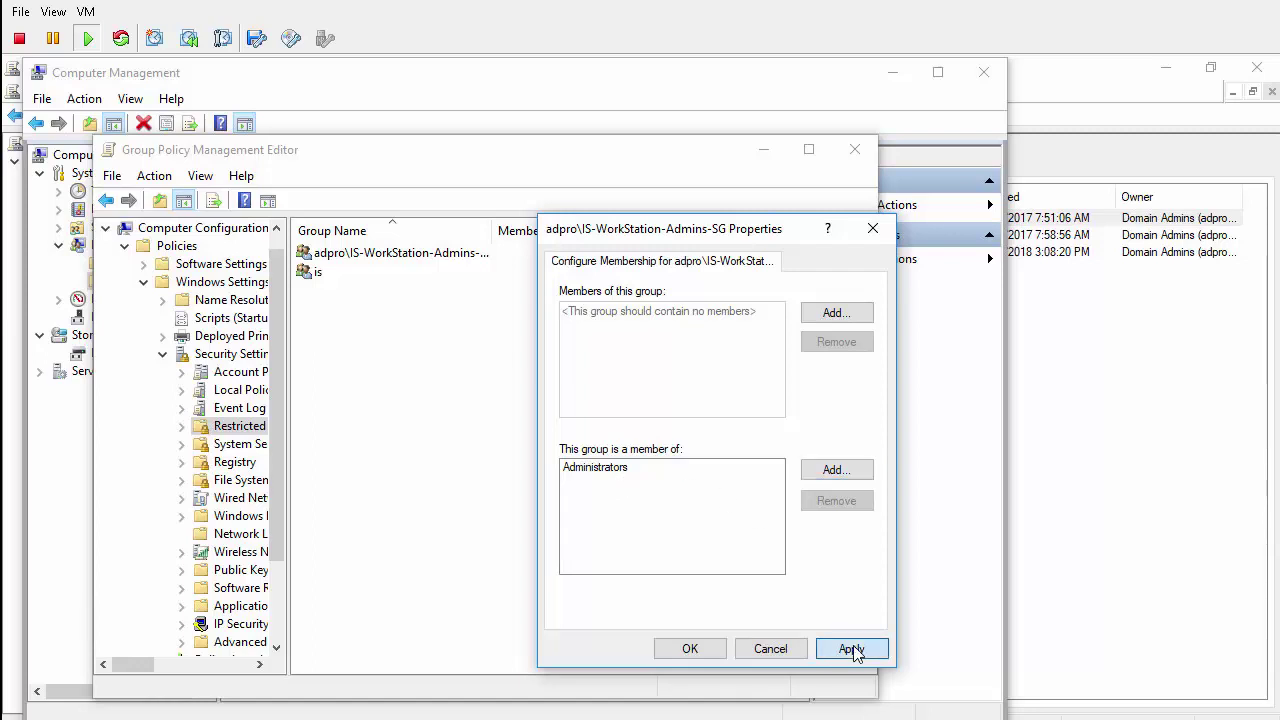
left_click(697, 650)
key("Down")
key("Return")
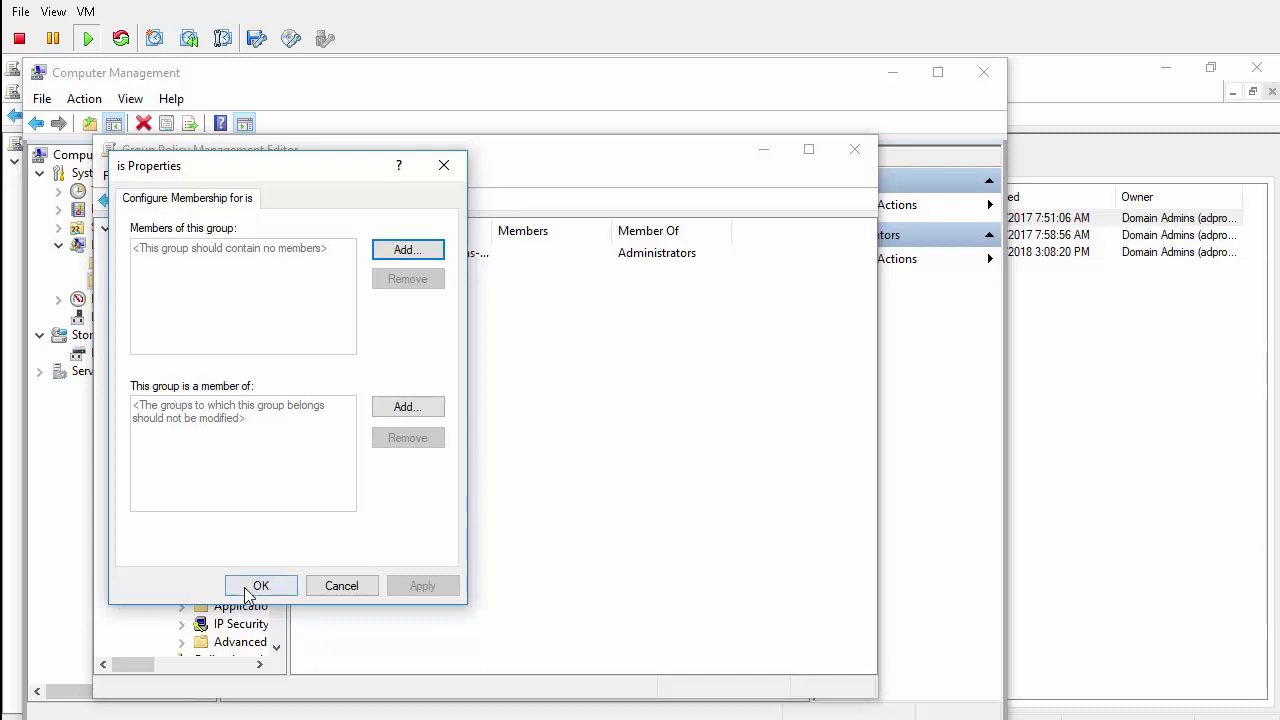
left_click(263, 586)
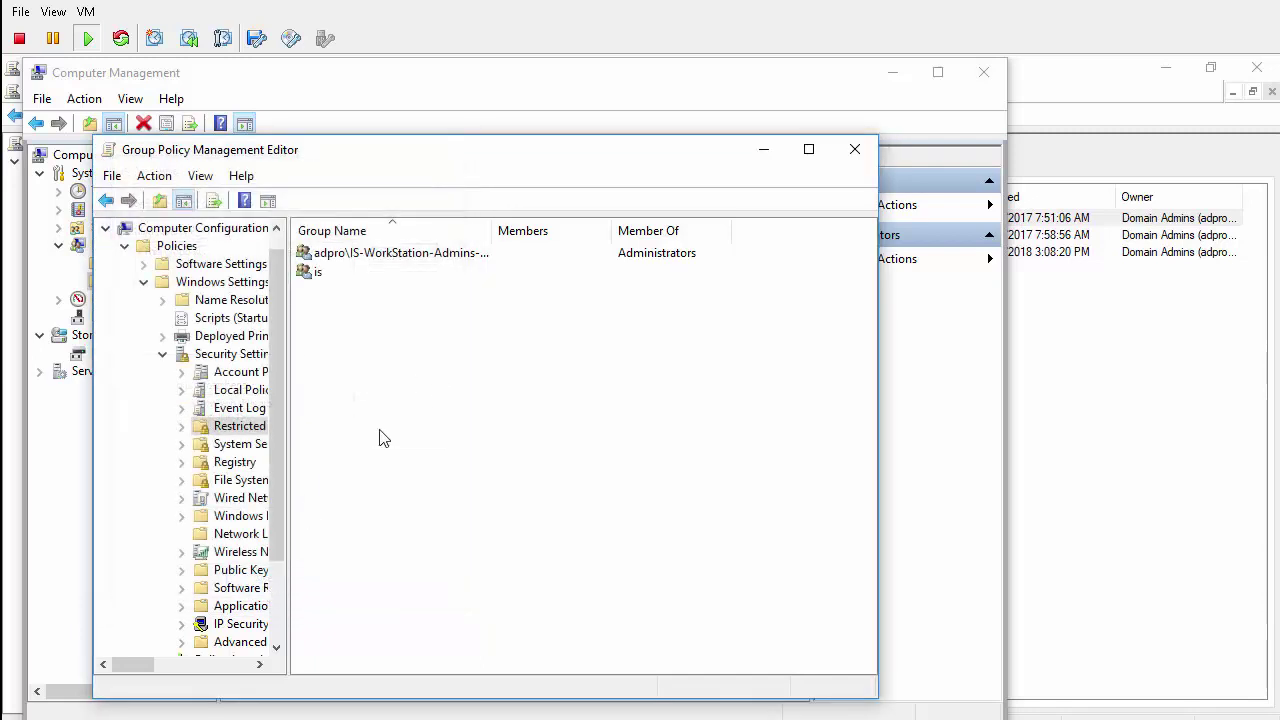
- Delete the stray "is" entry from the restricted groups and close the policy editor
left_click(324, 277)
right_click(347, 279)
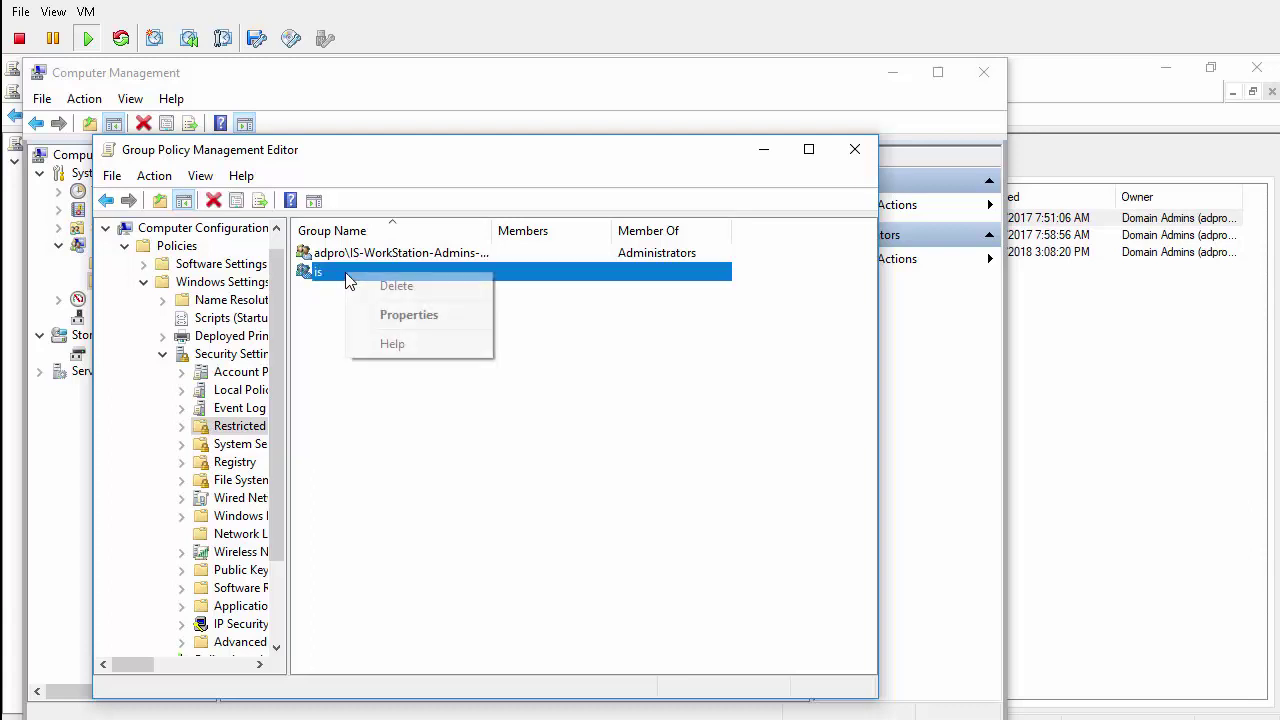
left_click(386, 281)
left_click(655, 487)
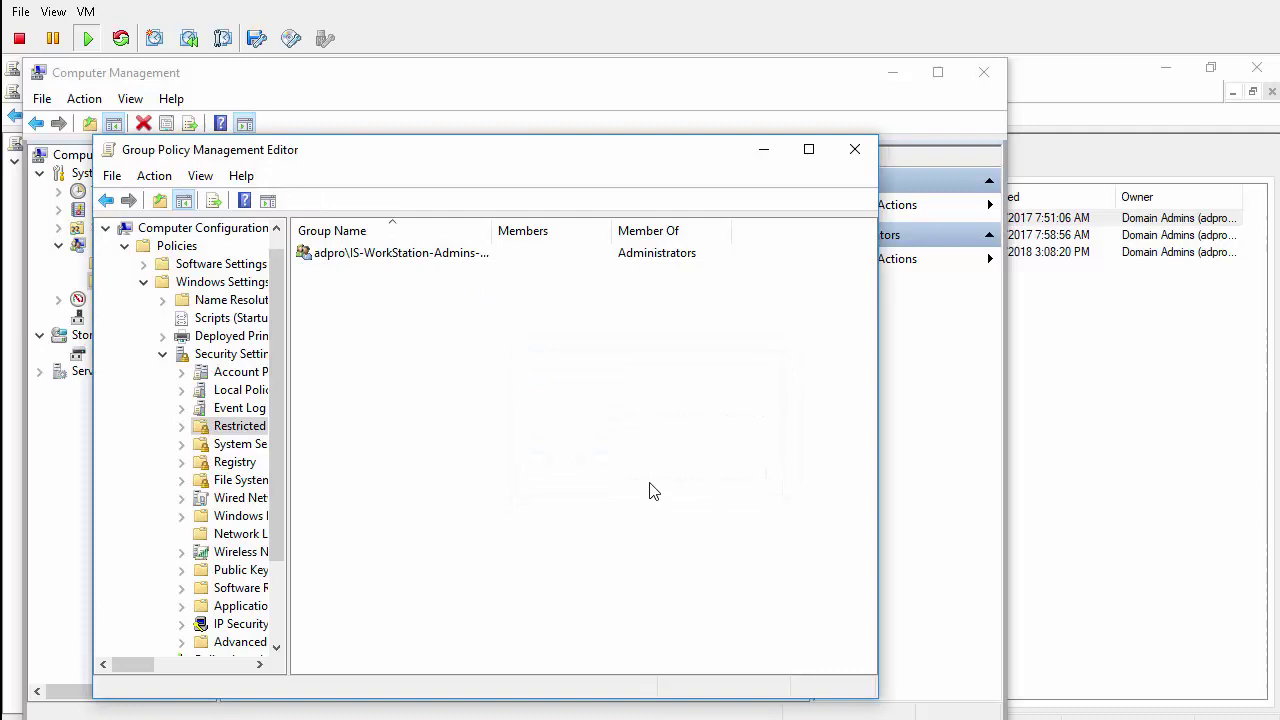
left_click(855, 150)
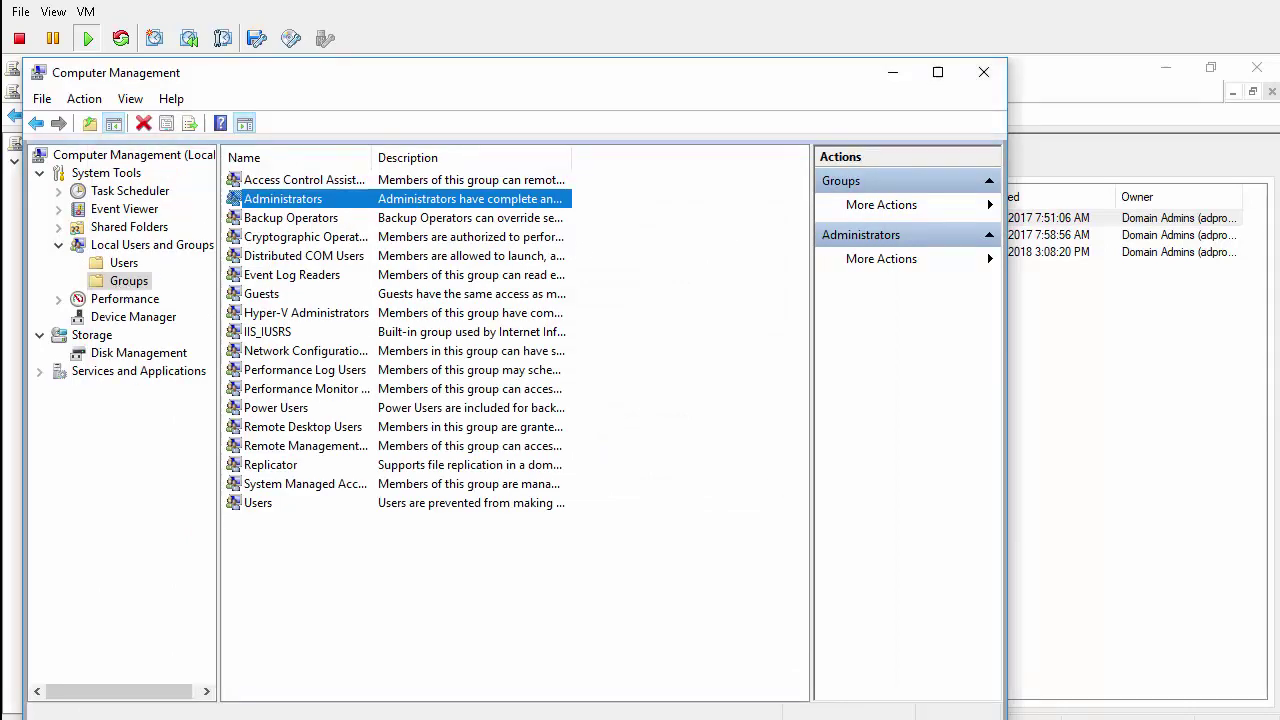
- Run gpupdate in the Command Prompt to refresh the computer's policies, and minimize the prompt window
key("alt+Tab")
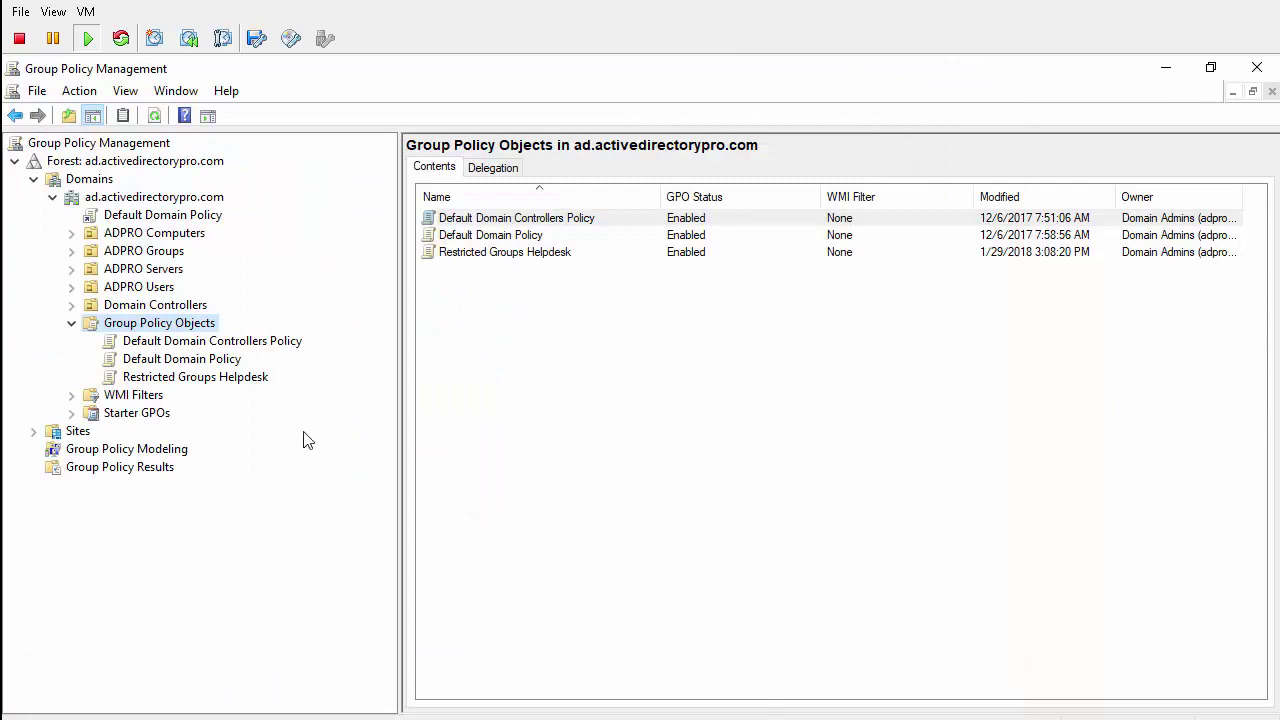
left_click(140, 234)
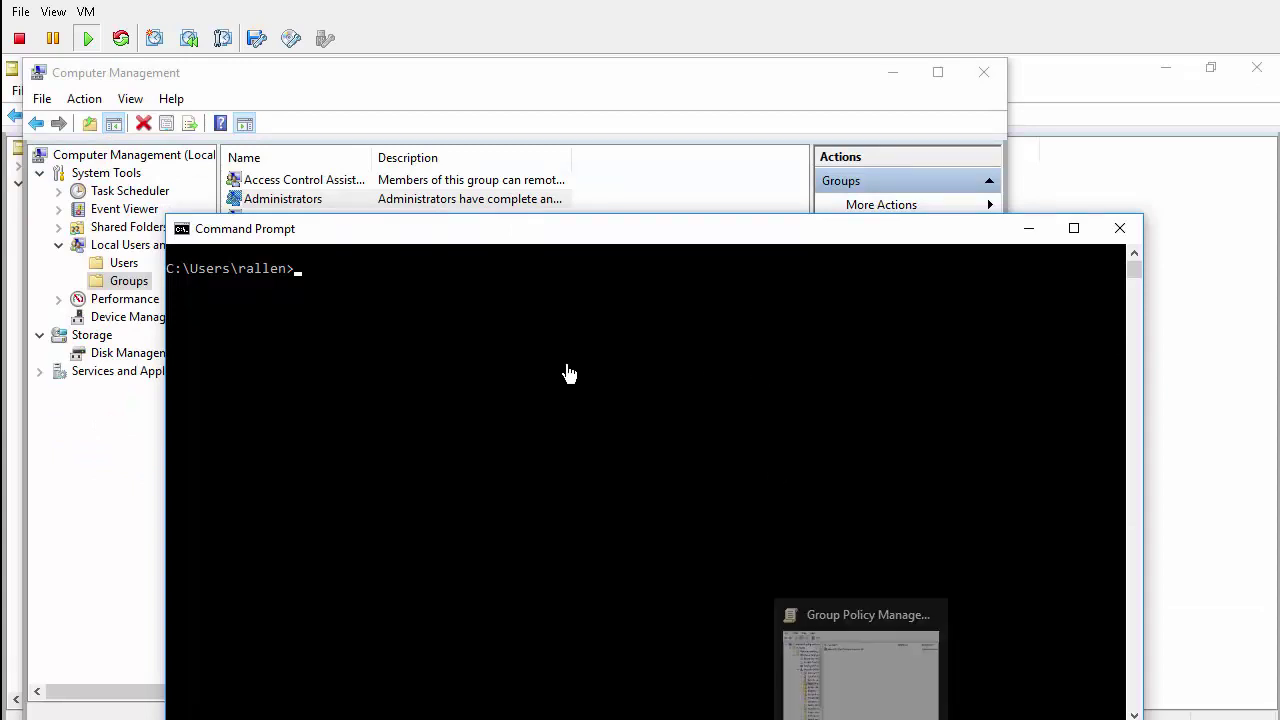
type("gpupdate")
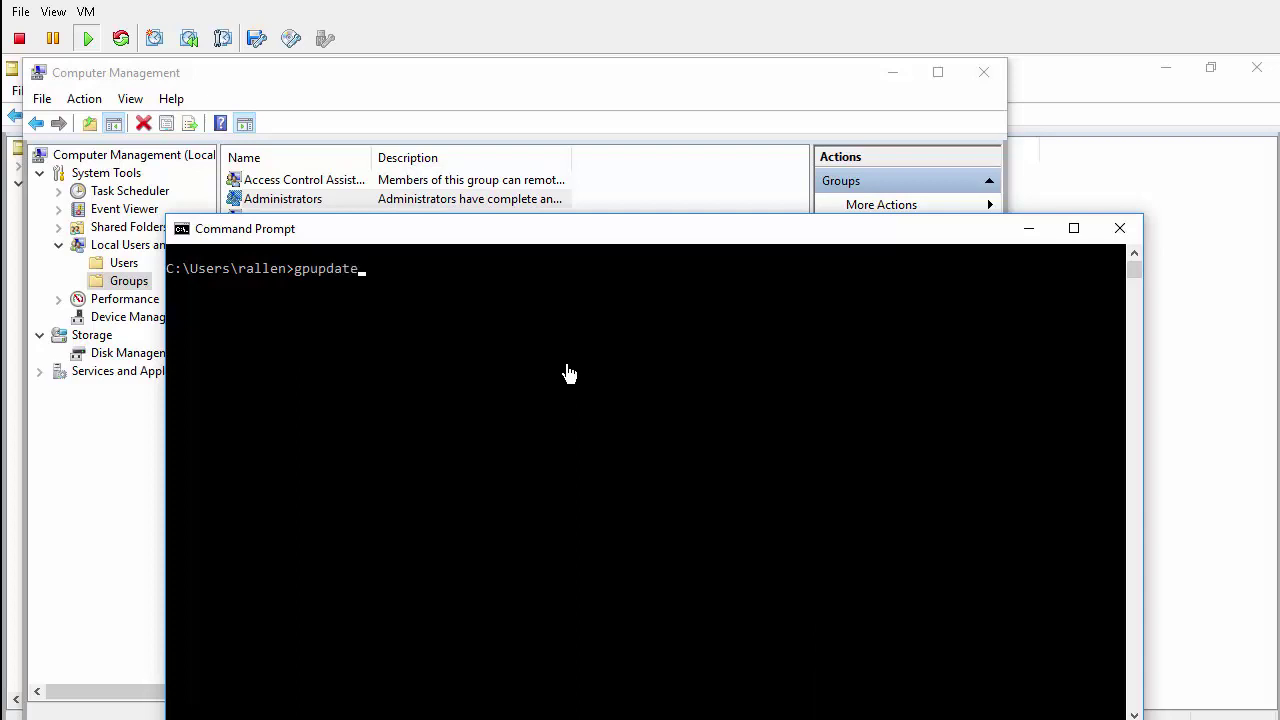
key("Return")
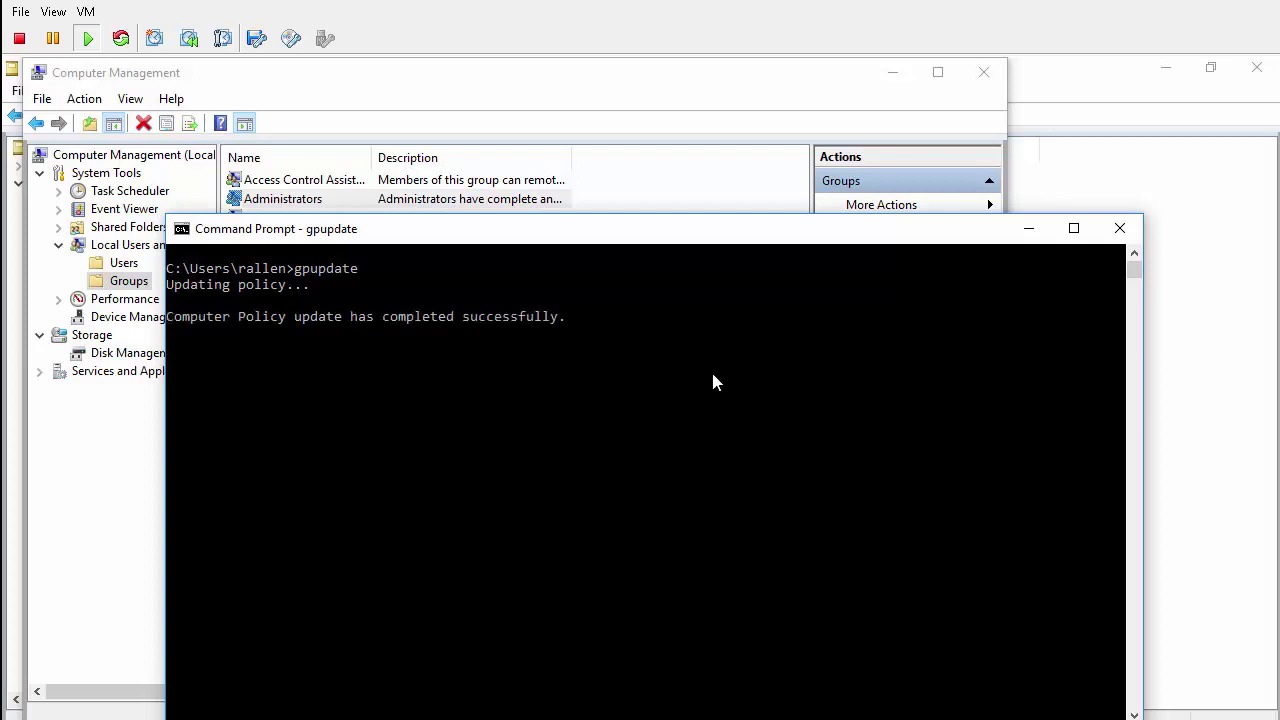
left_click(1030, 230)
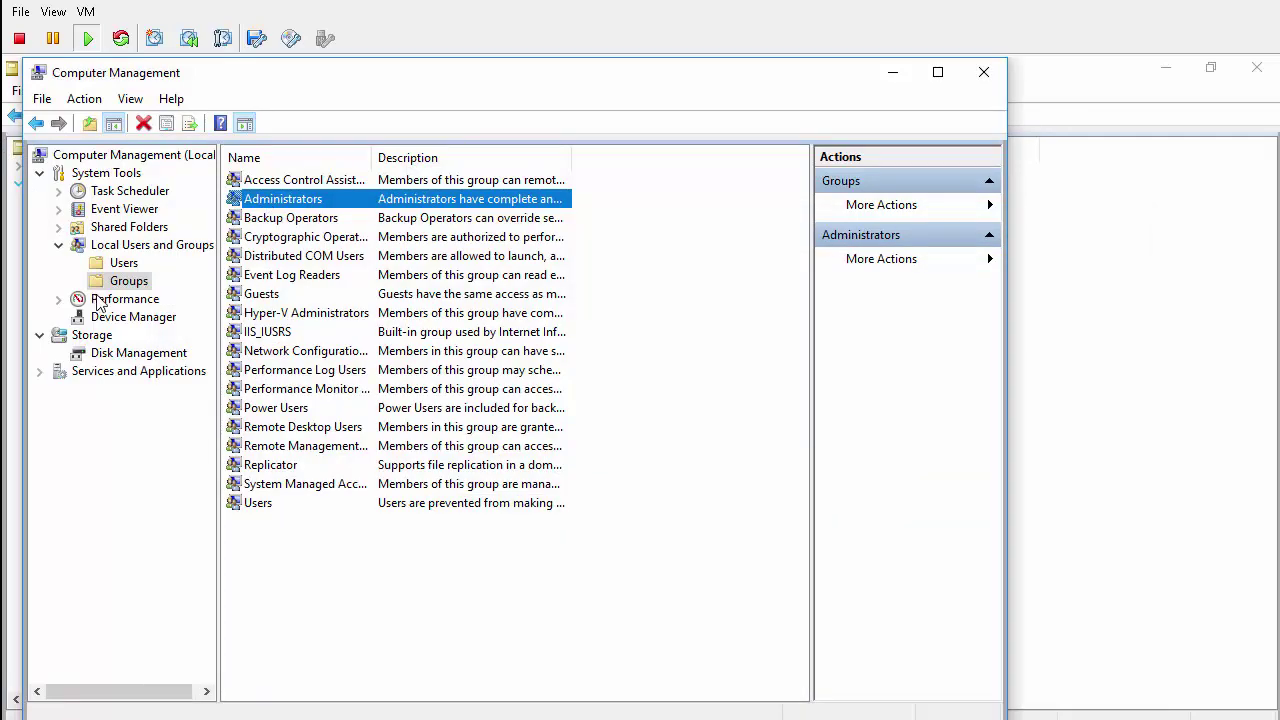
- Refresh the local groups in Computer Management and check the members of the Administrators group
right_click(128, 284)
left_click(165, 357)
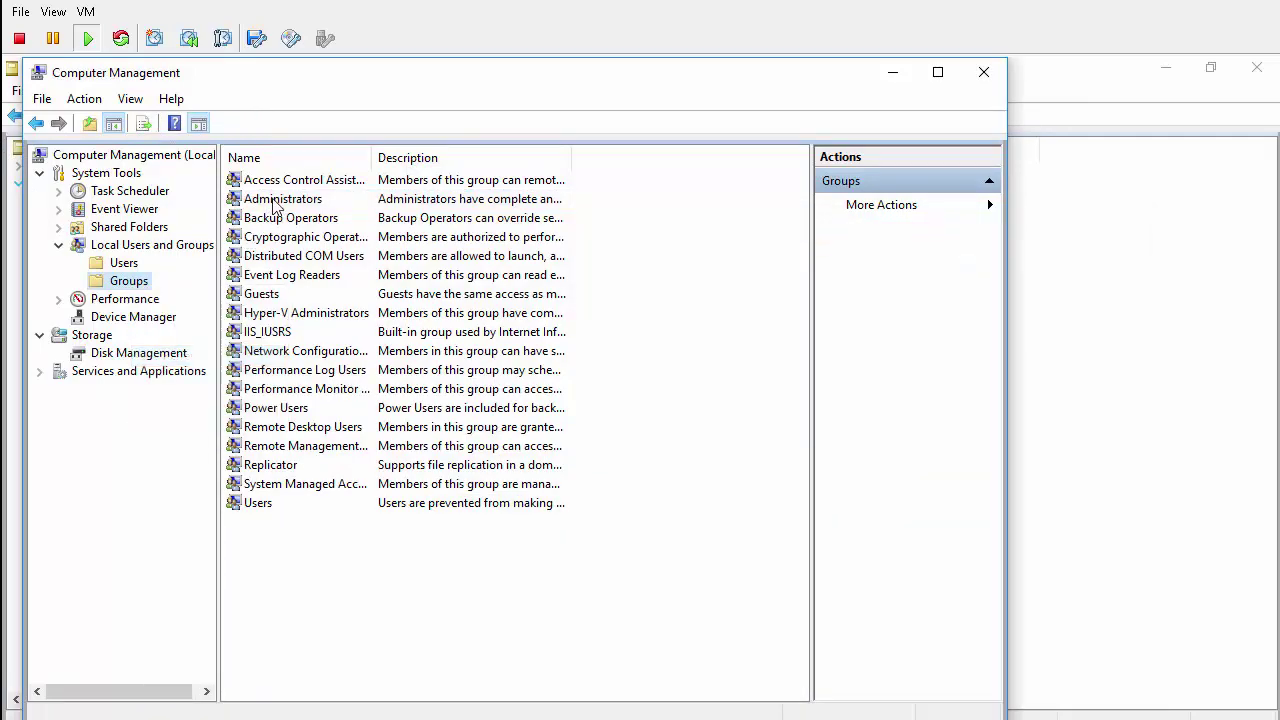
double_click(279, 205)
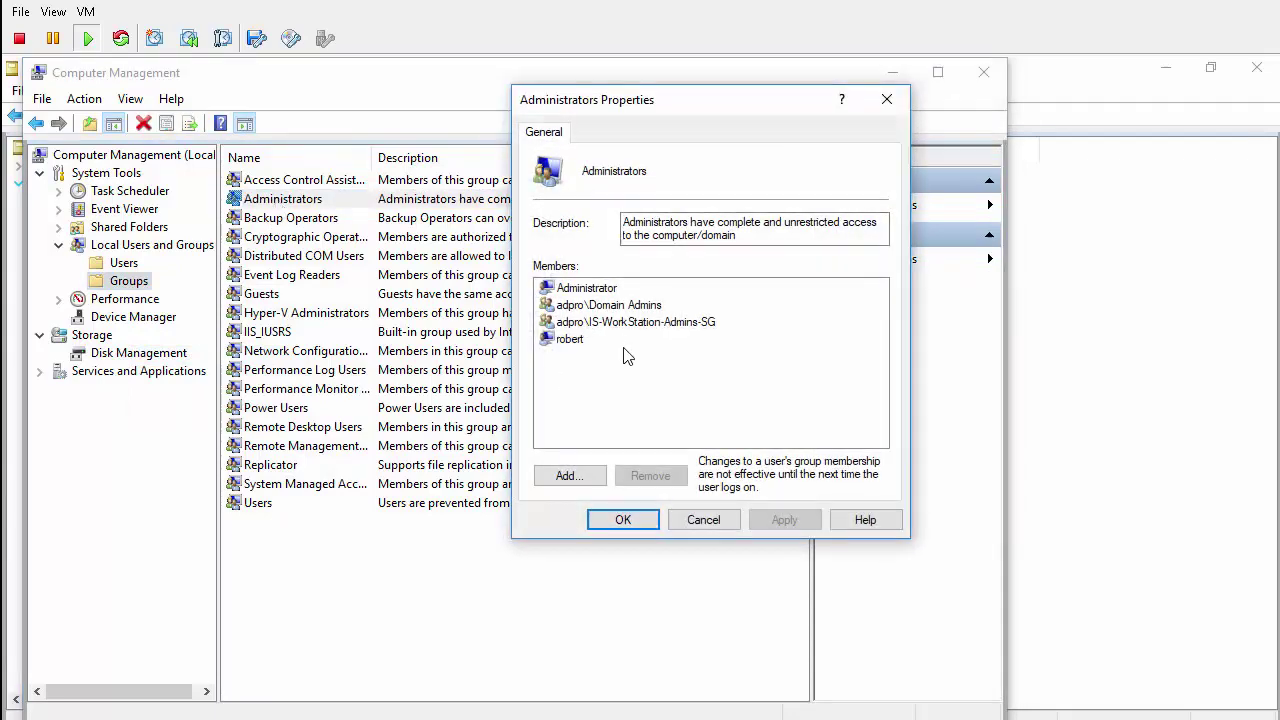